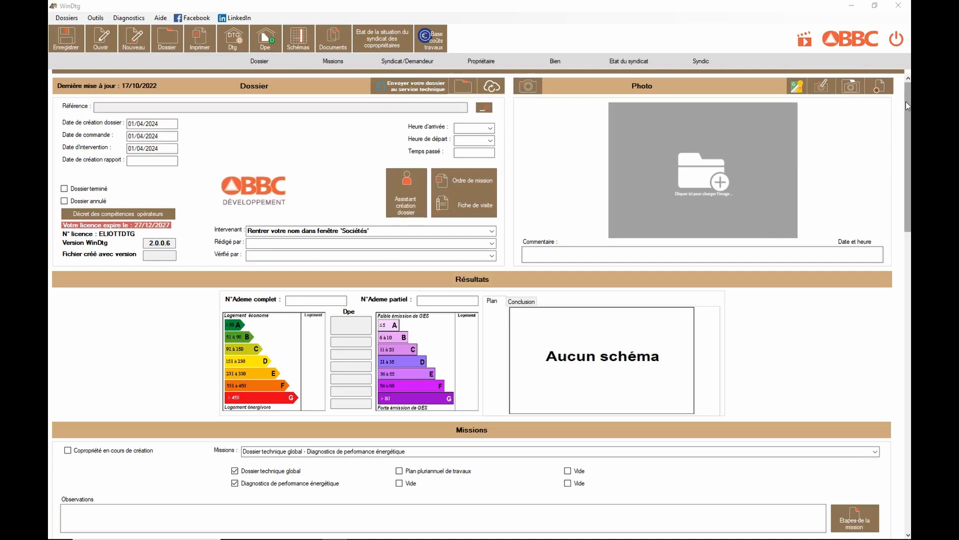
Browse the Propriétaire, Bien and Dossier sections of the file form.
{"action": "mouse_move", "coordinate": [907, 101]}
{"action": "left_mouse_down"}
{"action": "mouse_move", "coordinate": [907, 289]}
{"action": "mouse_move", "coordinate": [903, 100]}
{"action": "left_mouse_up"}
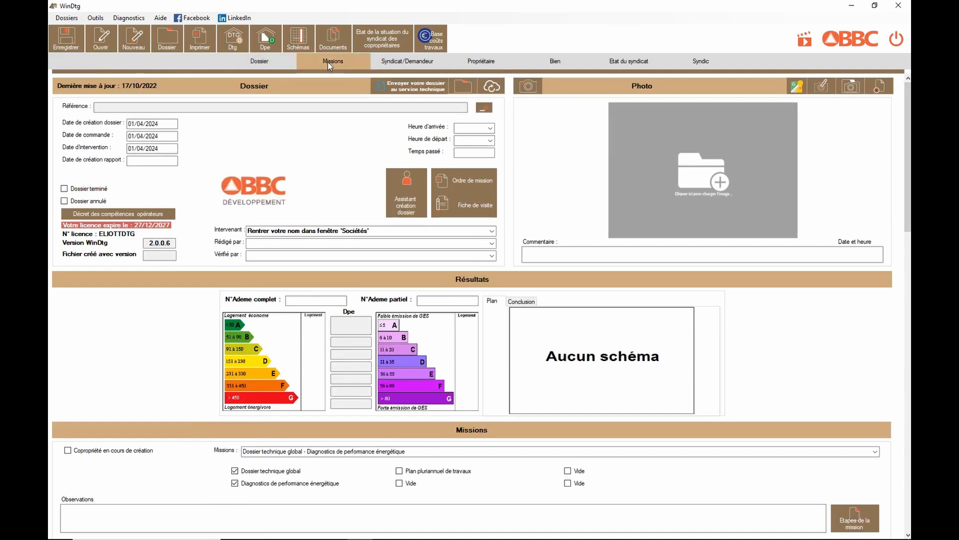
{"action": "left_click", "coordinate": [480, 61]}
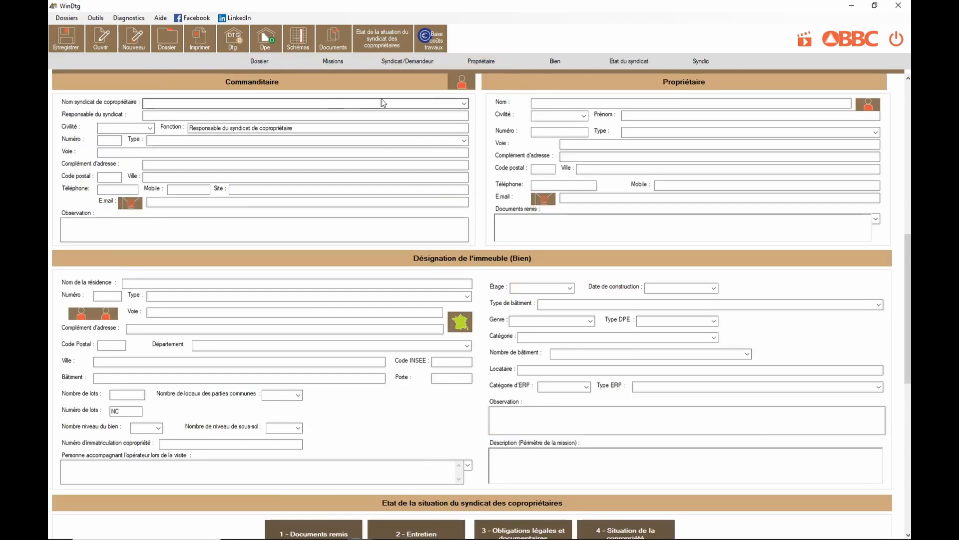
{"action": "left_click", "coordinate": [554, 61]}
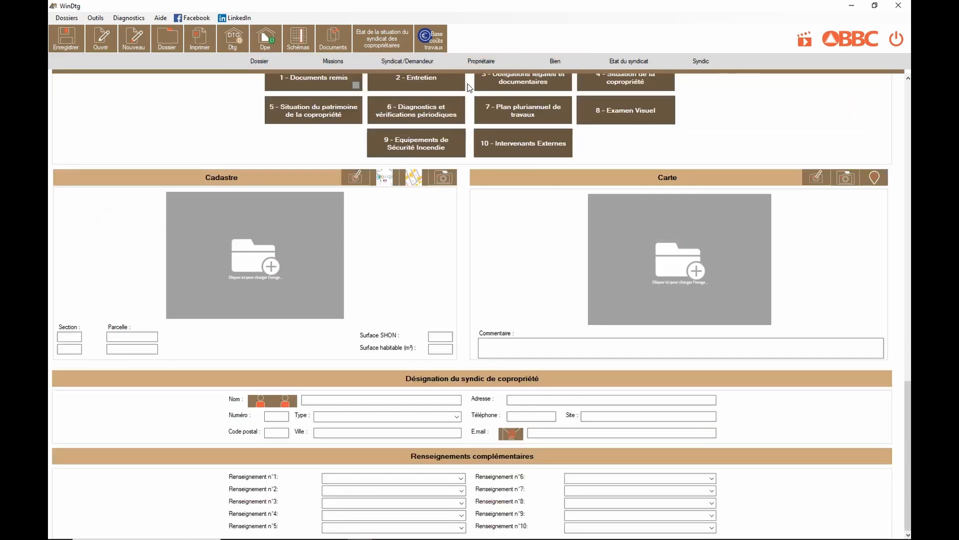
{"action": "left_click", "coordinate": [265, 62]}
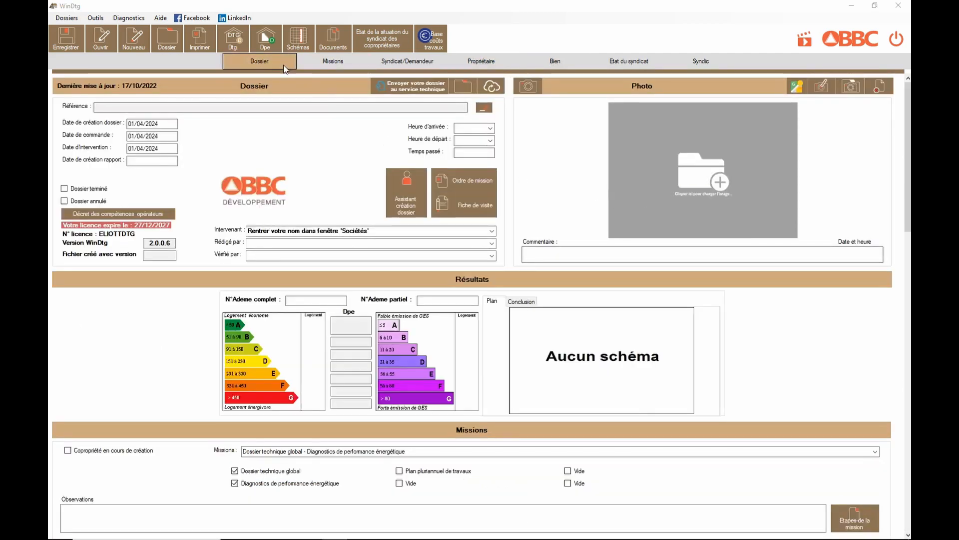
{"action": "mouse_move", "coordinate": [907, 86]}
{"action": "left_mouse_down"}
{"action": "mouse_move", "coordinate": [910, 383]}
{"action": "mouse_move", "coordinate": [901, 86]}
{"action": "left_mouse_up"}
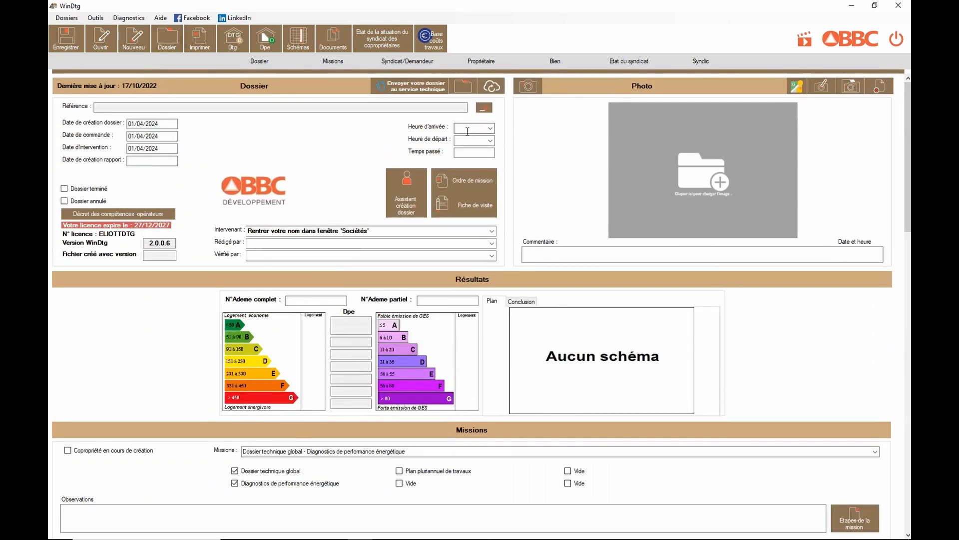
Launch the file-creation assistant and save the new file as DOSSIER-001-PIERRE.
{"action": "left_click", "coordinate": [412, 202]}
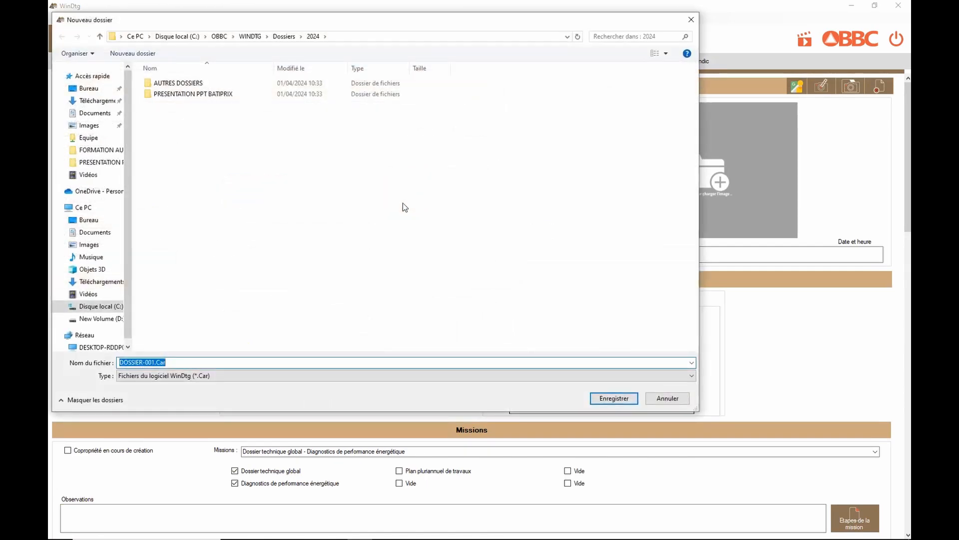
{"action": "left_click", "coordinate": [190, 359]}
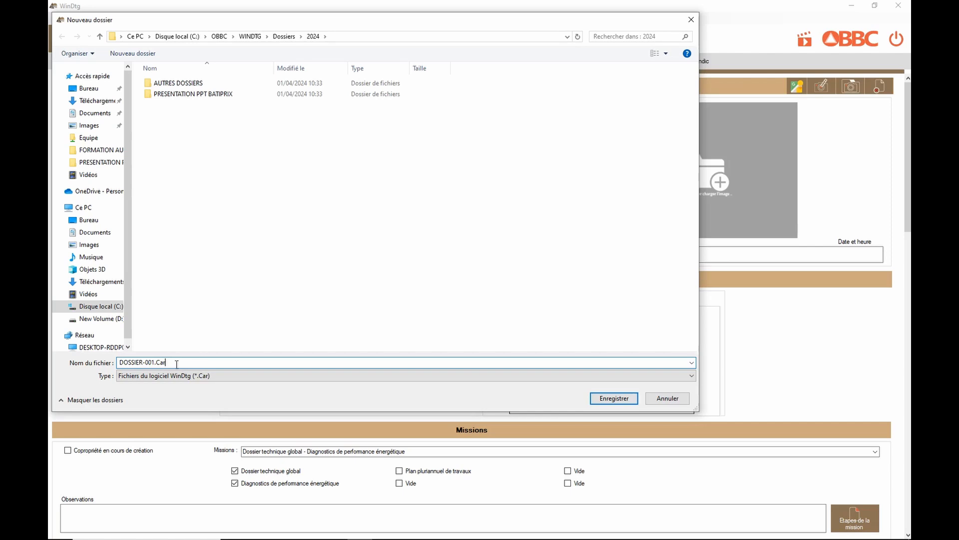
{"action": "left_click", "coordinate": [155, 360]}
{"action": "type", "text": "-D"}
{"action": "key", "text": "BackSpace"}
{"action": "type", "text": "PIERRE"}
{"action": "left_click", "coordinate": [618, 398]}
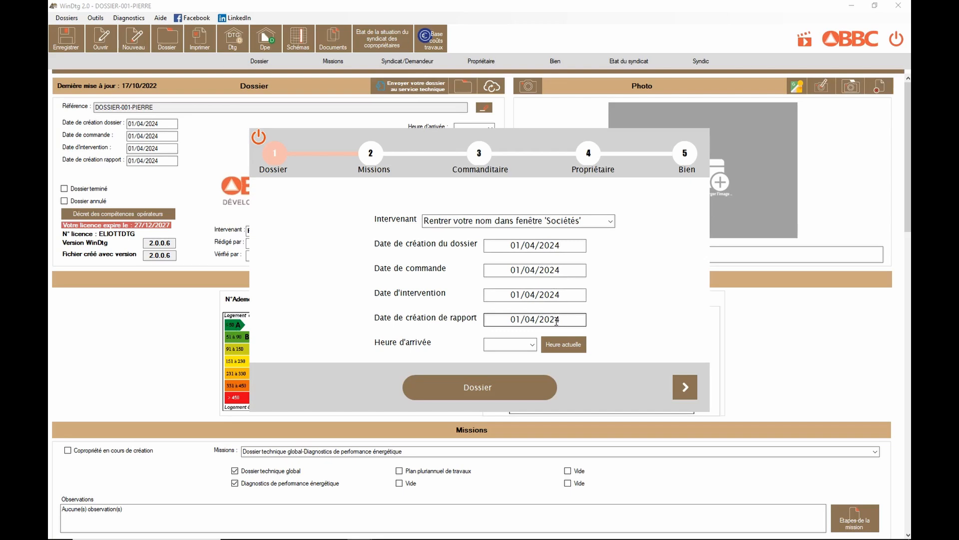
Set the arrival time to the current time and continue to the Missions step.
{"action": "left_click", "coordinate": [565, 346]}
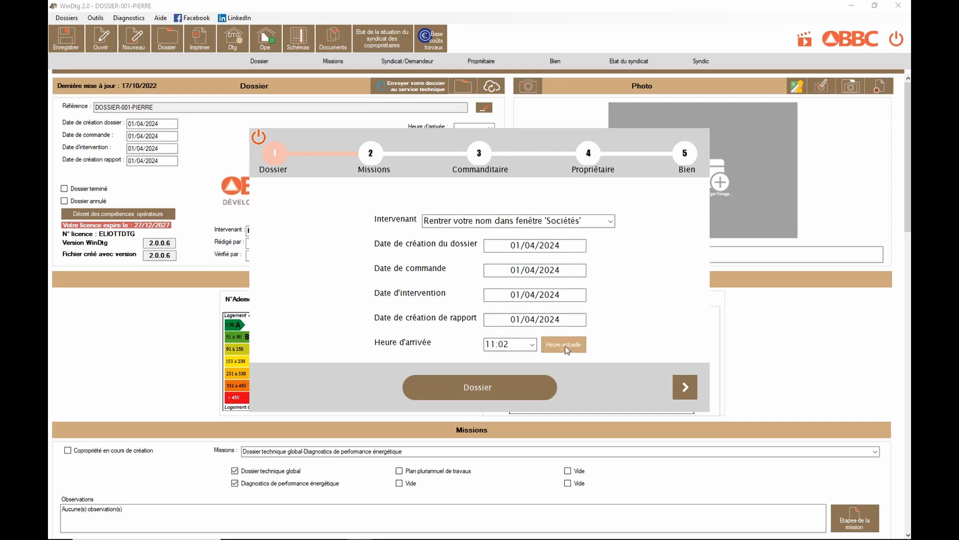
{"action": "left_click", "coordinate": [686, 387]}
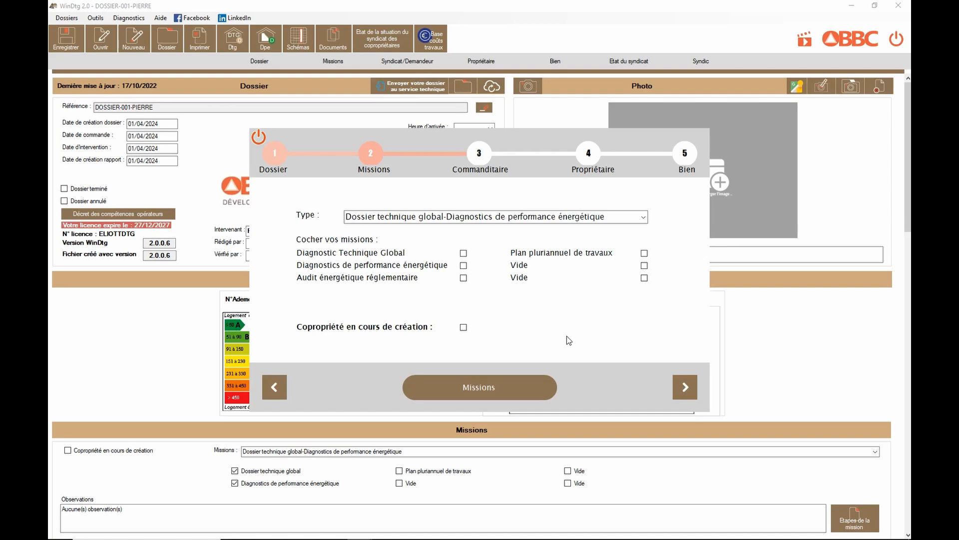
Tick the Diagnostic Technique Global and Diagnostics de performance énergétique missions and continue to the Commanditaire step.
{"action": "left_click", "coordinate": [464, 254]}
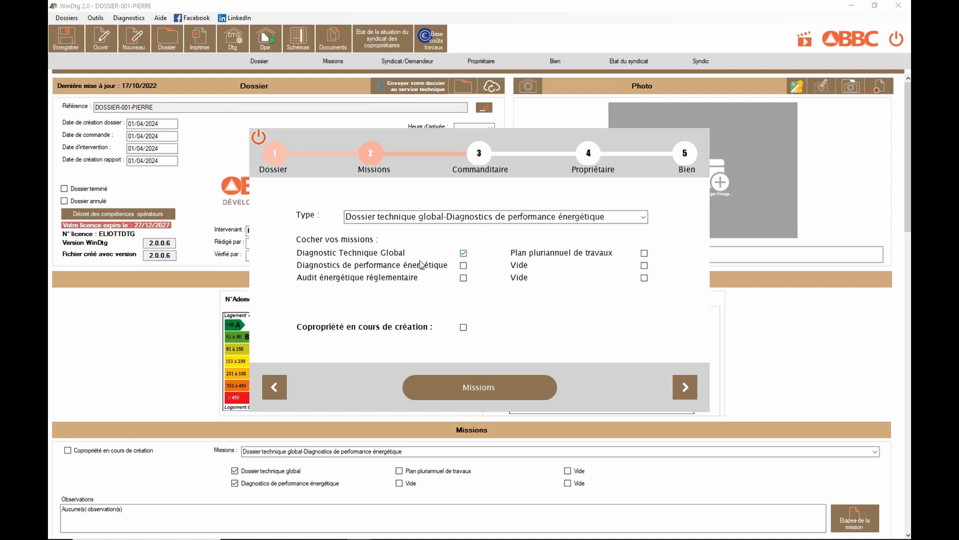
{"action": "left_click", "coordinate": [464, 267]}
{"action": "left_click", "coordinate": [686, 388]}
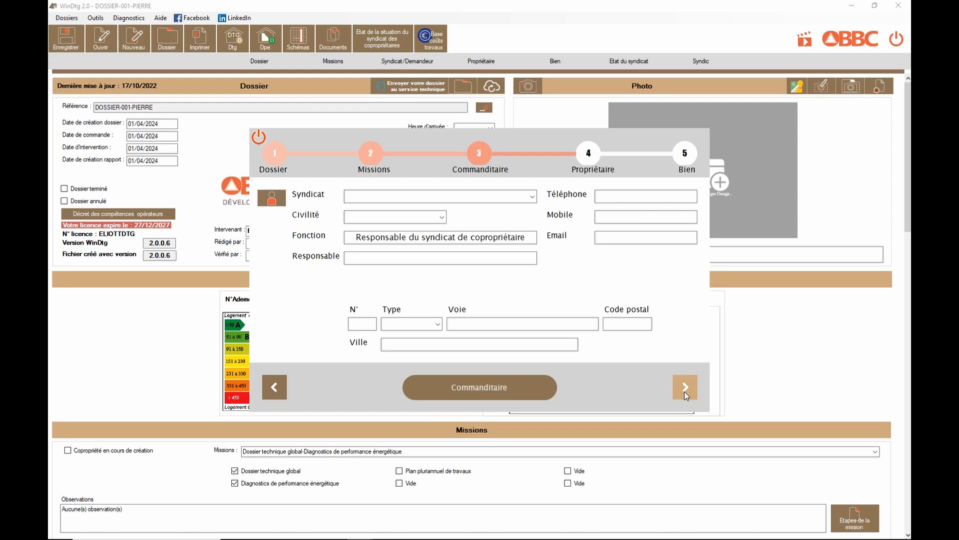
Choose the second syndicat of co-owners as the commissioning party.
{"action": "left_click", "coordinate": [533, 197]}
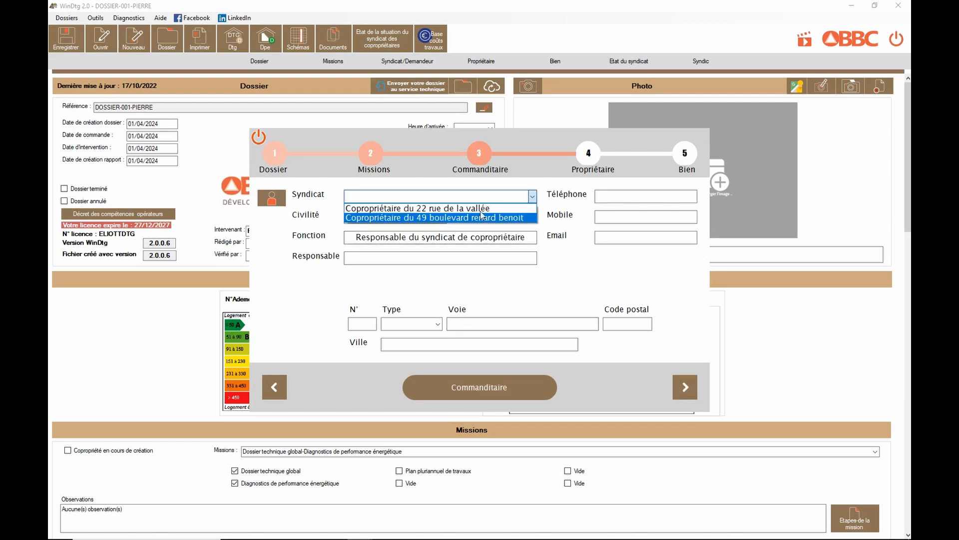
{"action": "left_click", "coordinate": [414, 220]}
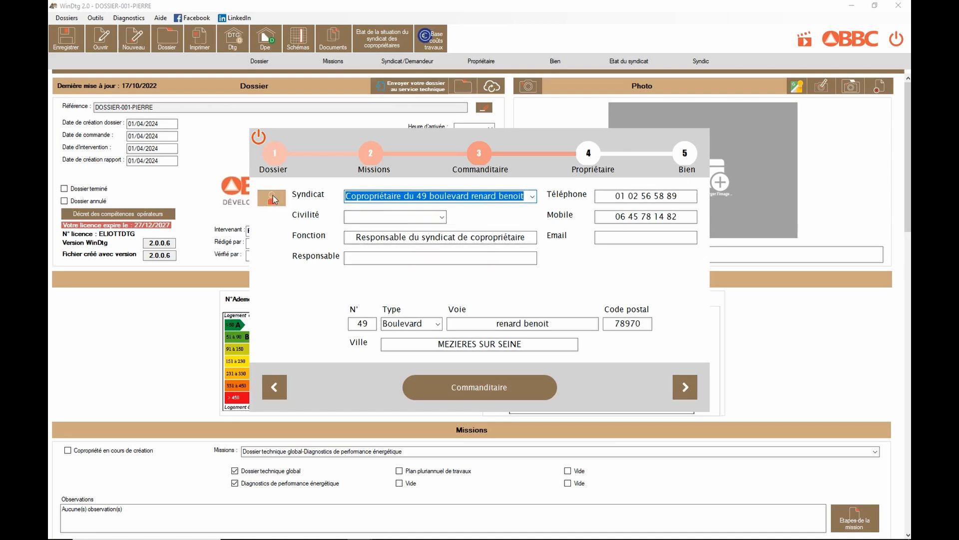
Open the syndicat of co-owners list and examine its existing entries before closing it.
{"action": "left_click", "coordinate": [274, 198]}
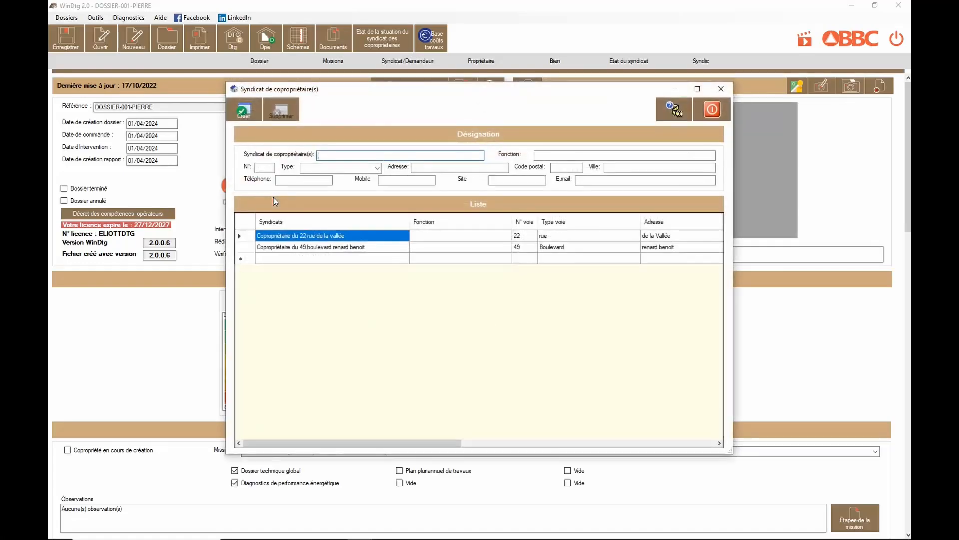
{"action": "left_click", "coordinate": [296, 248]}
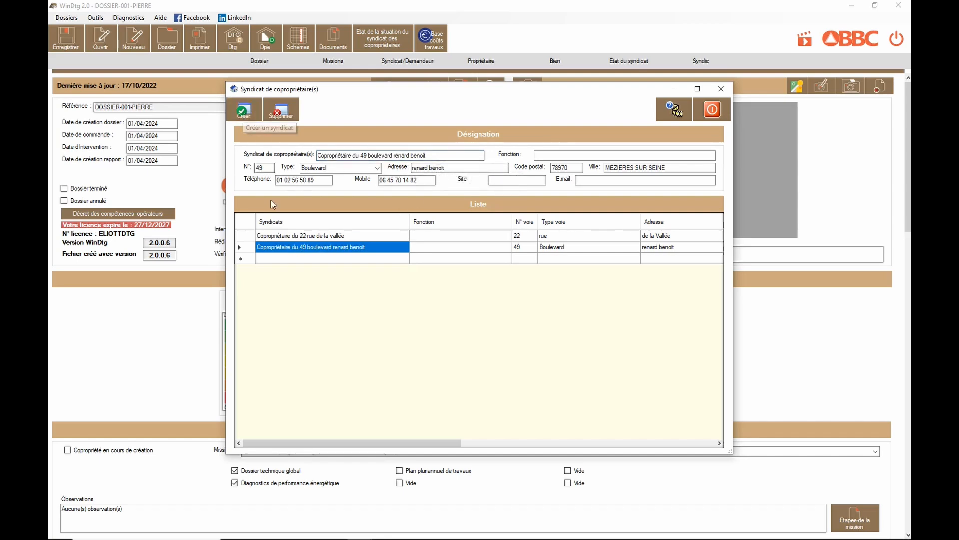
{"action": "left_click", "coordinate": [282, 236]}
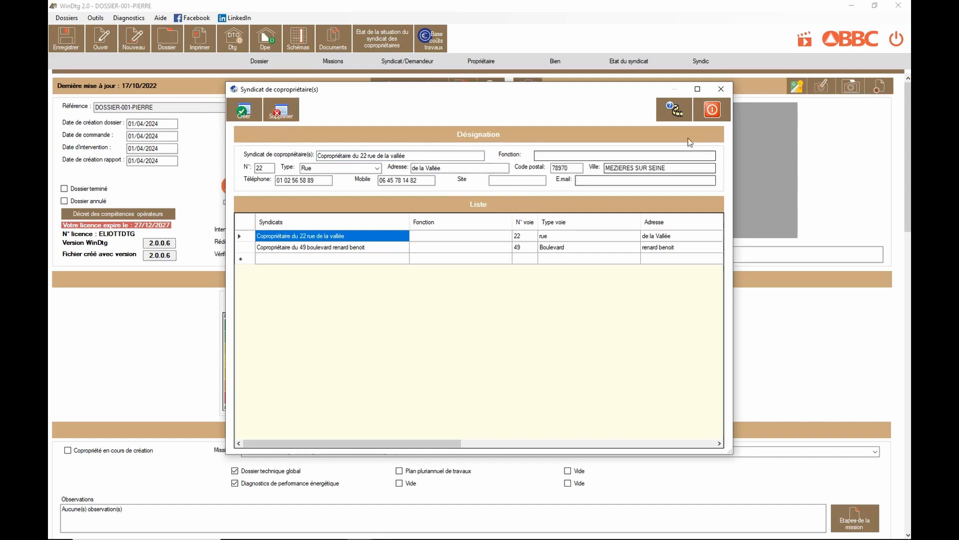
{"action": "left_click", "coordinate": [712, 110]}
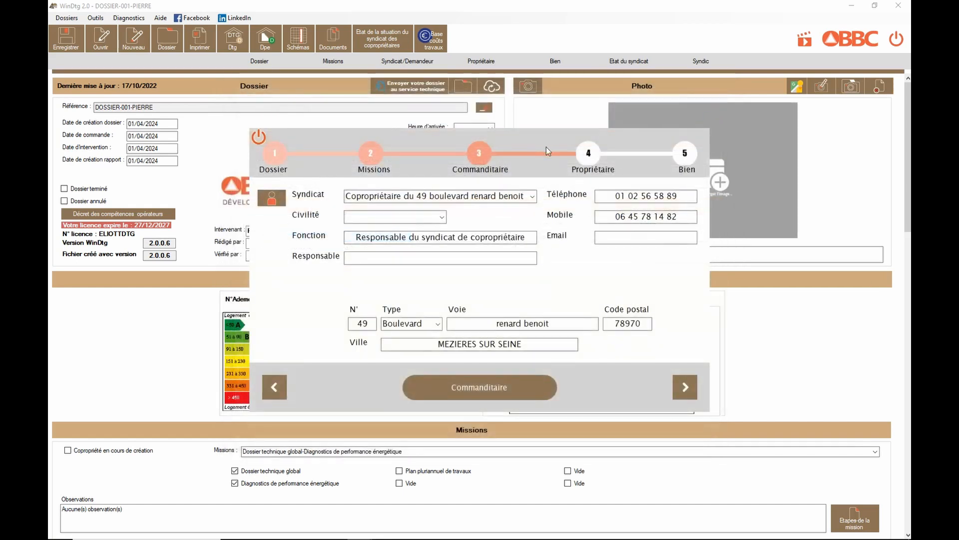
Continue to the Propriétaire step, fill the owner from the syndicat's details, and move on.
{"action": "left_click", "coordinate": [688, 385]}
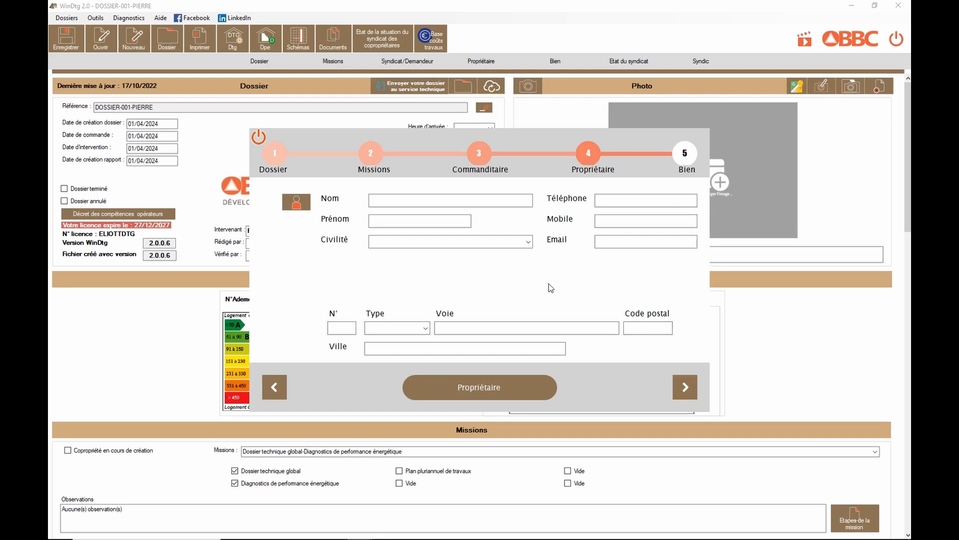
{"action": "left_click", "coordinate": [296, 202]}
{"action": "left_click", "coordinate": [385, 198]}
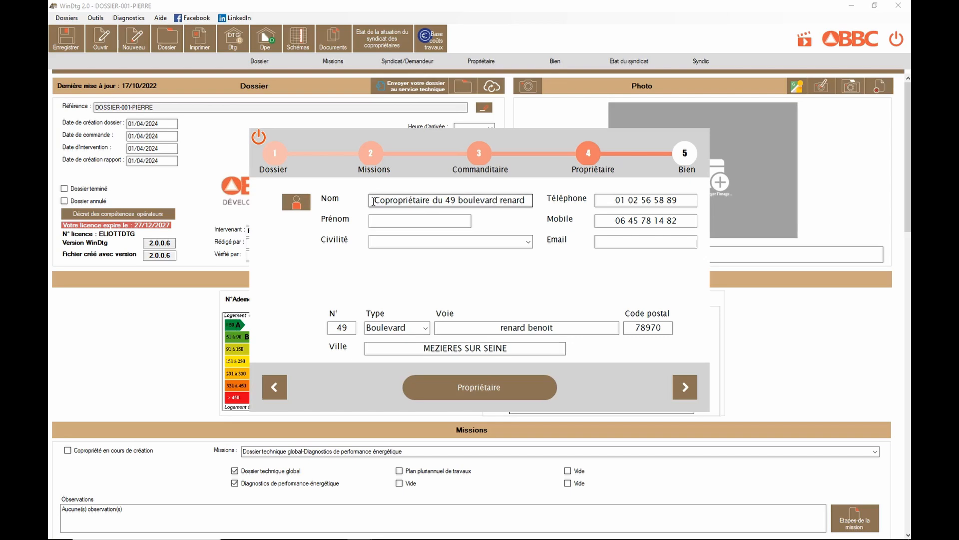
{"action": "left_click", "coordinate": [685, 388]}
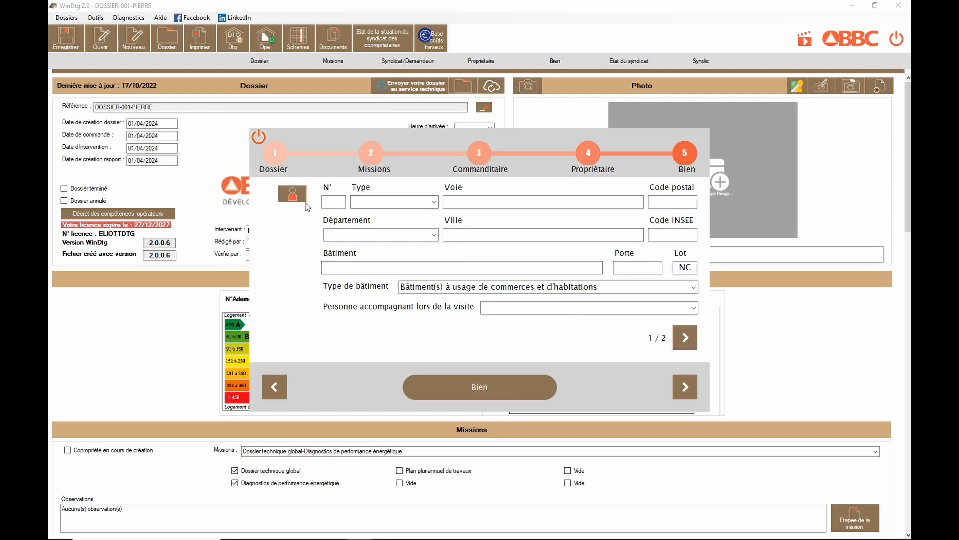
Fill the property's address from existing data and set the visit companion to Le représentant du syndic de copropriété.
{"action": "left_click", "coordinate": [291, 201]}
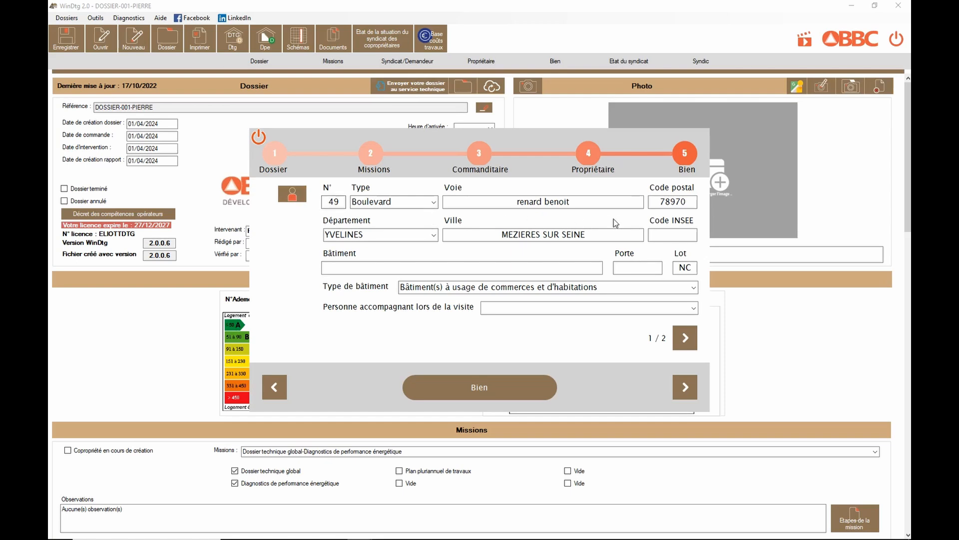
{"action": "left_click", "coordinate": [409, 268]}
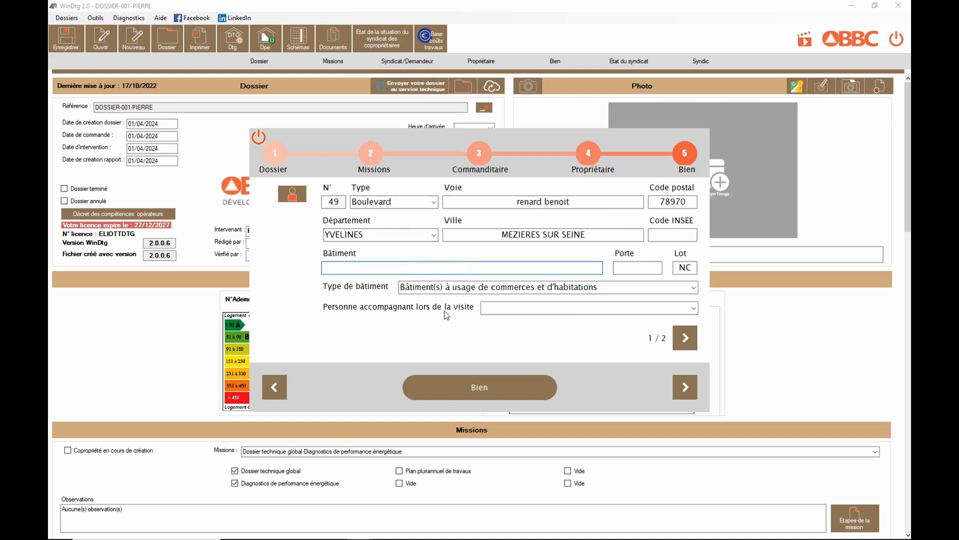
{"action": "left_click", "coordinate": [694, 308]}
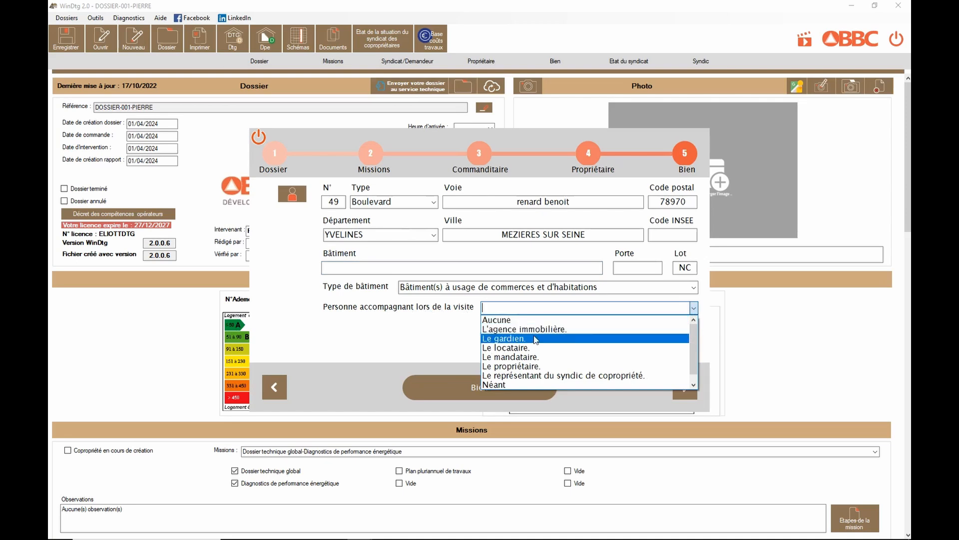
{"action": "left_click", "coordinate": [520, 376]}
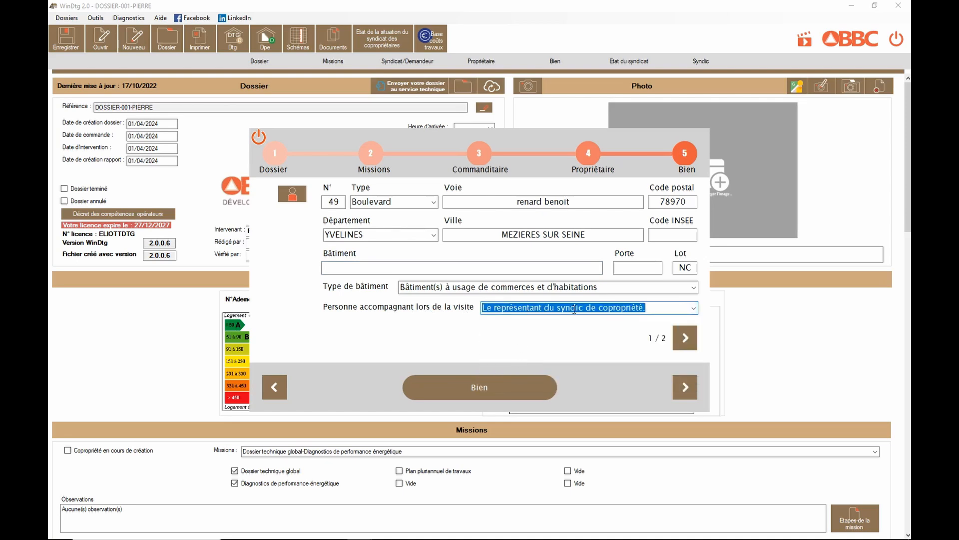
Move through the second property page, finish the assistant and close it.
{"action": "left_click", "coordinate": [690, 339]}
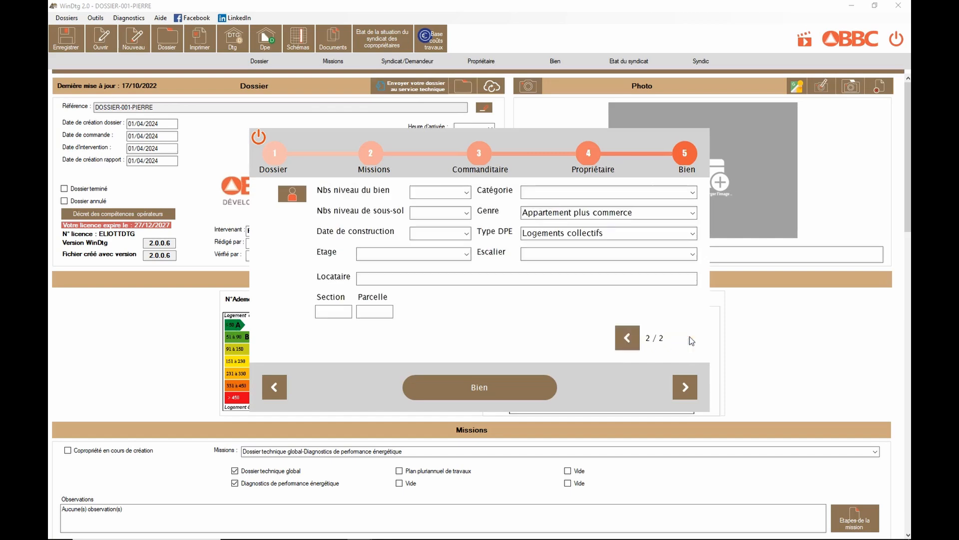
{"action": "left_click", "coordinate": [696, 192]}
{"action": "left_click", "coordinate": [695, 192]}
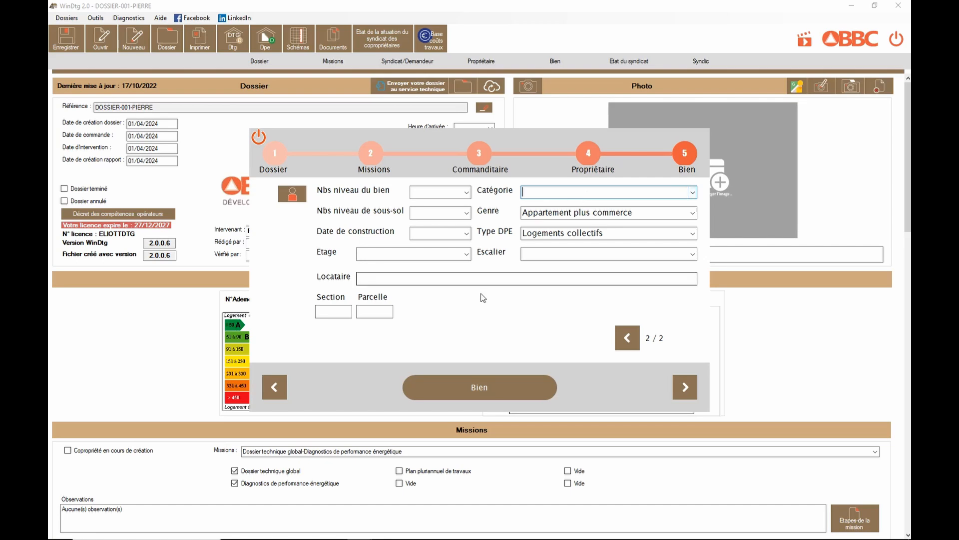
{"action": "left_click", "coordinate": [689, 386]}
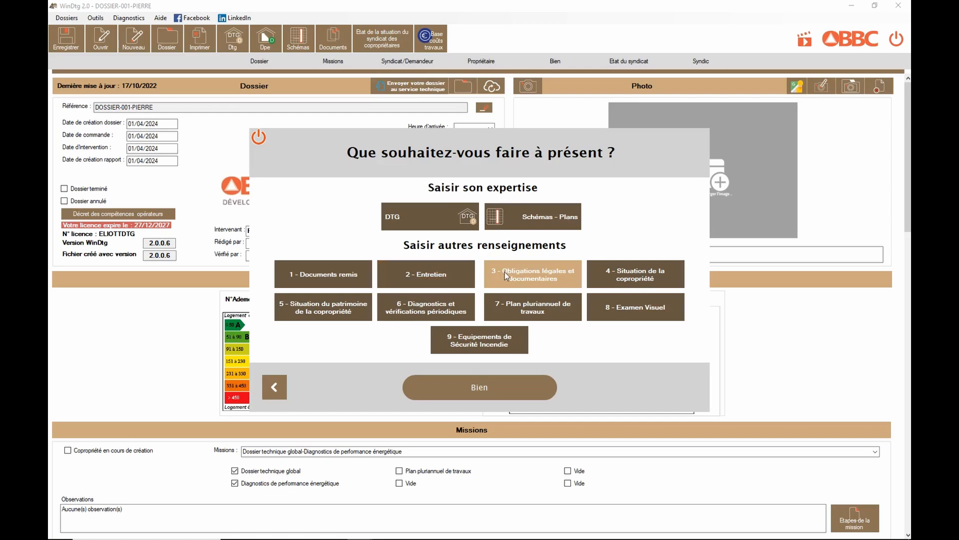
{"action": "left_click", "coordinate": [263, 138]}
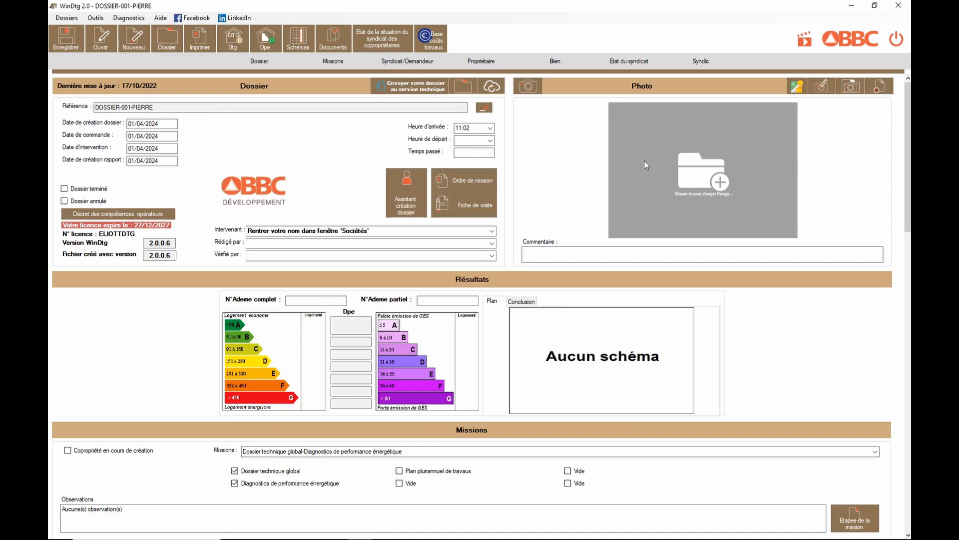